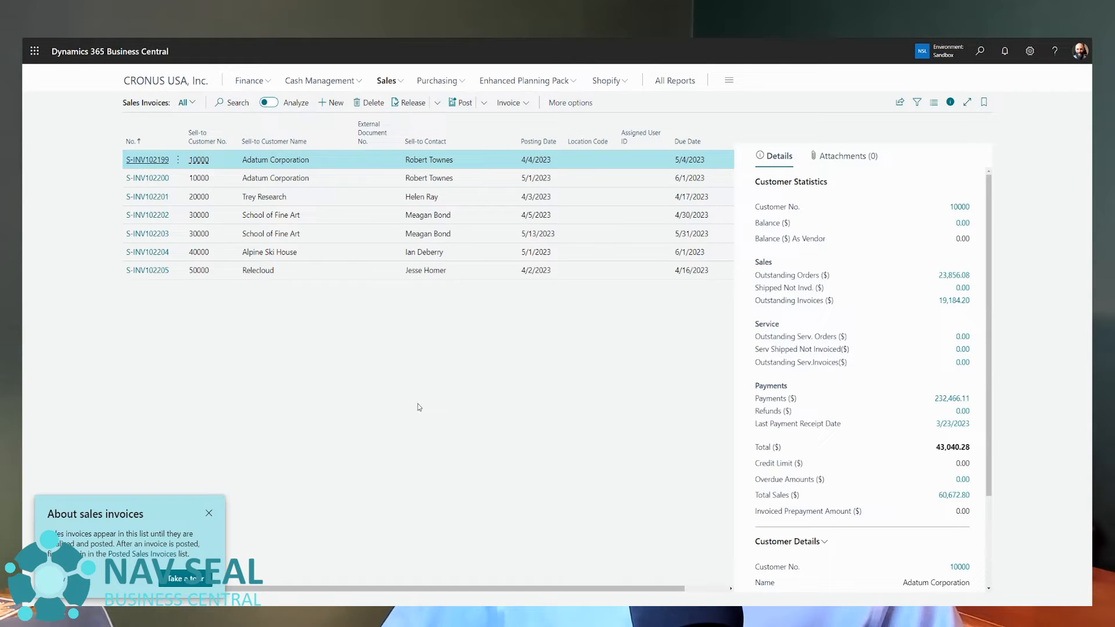
Create a new sales invoice for the customer Relecloud.
key(alt+n)
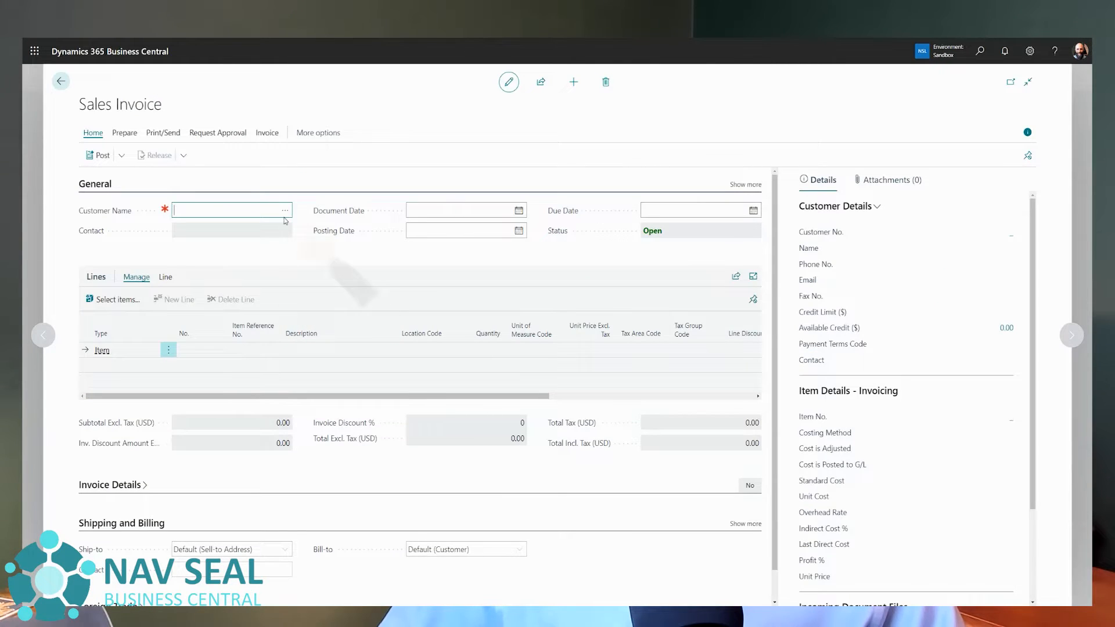
click(284, 211)
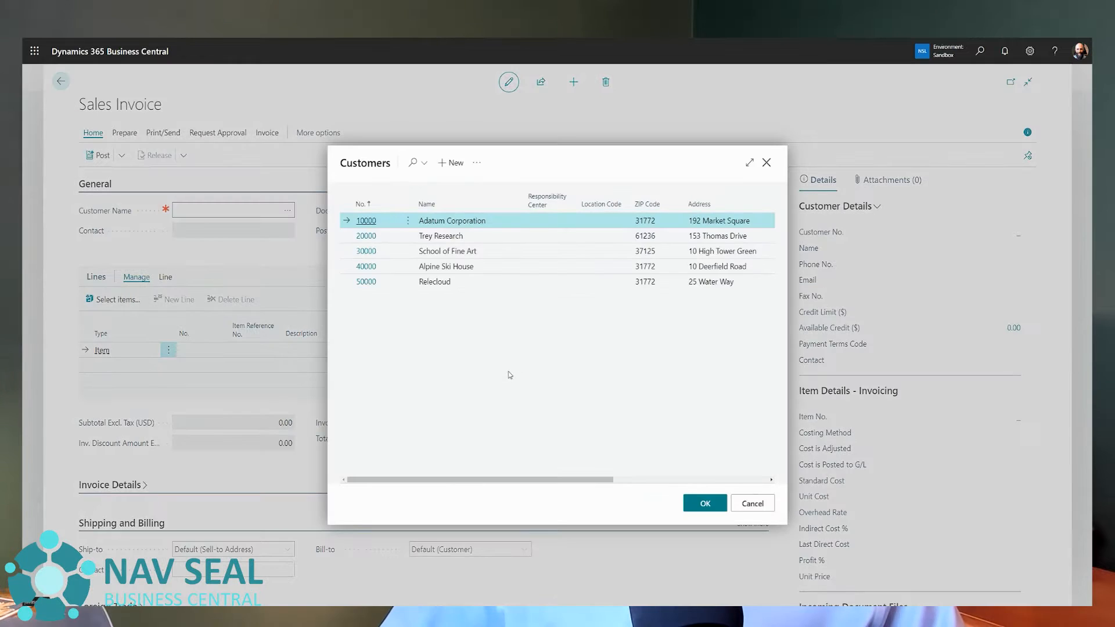
click(473, 284)
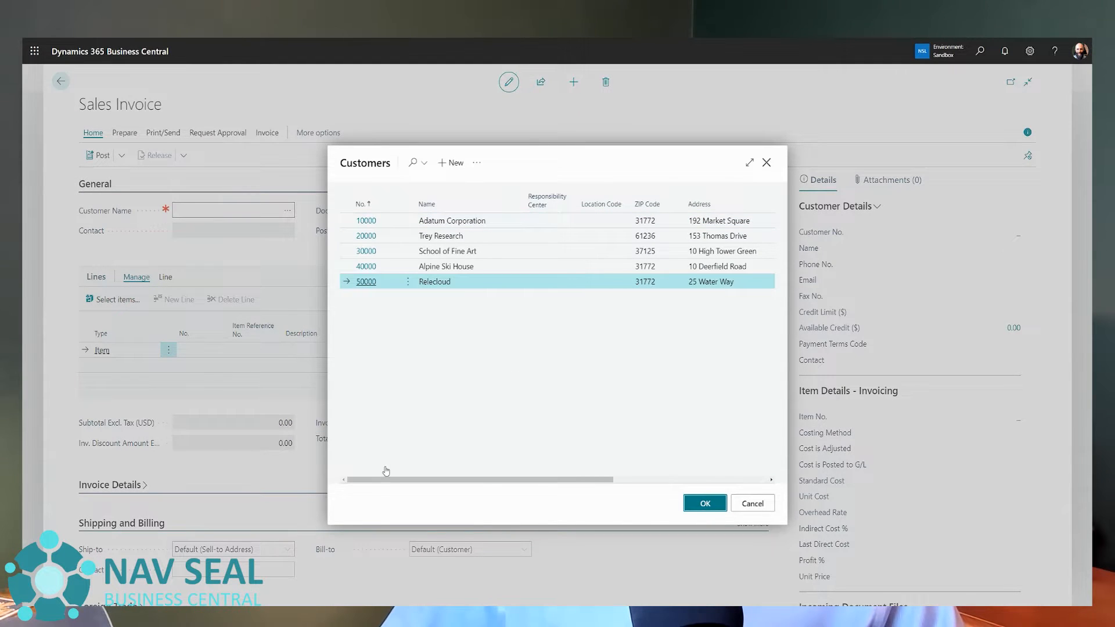
key(Return)
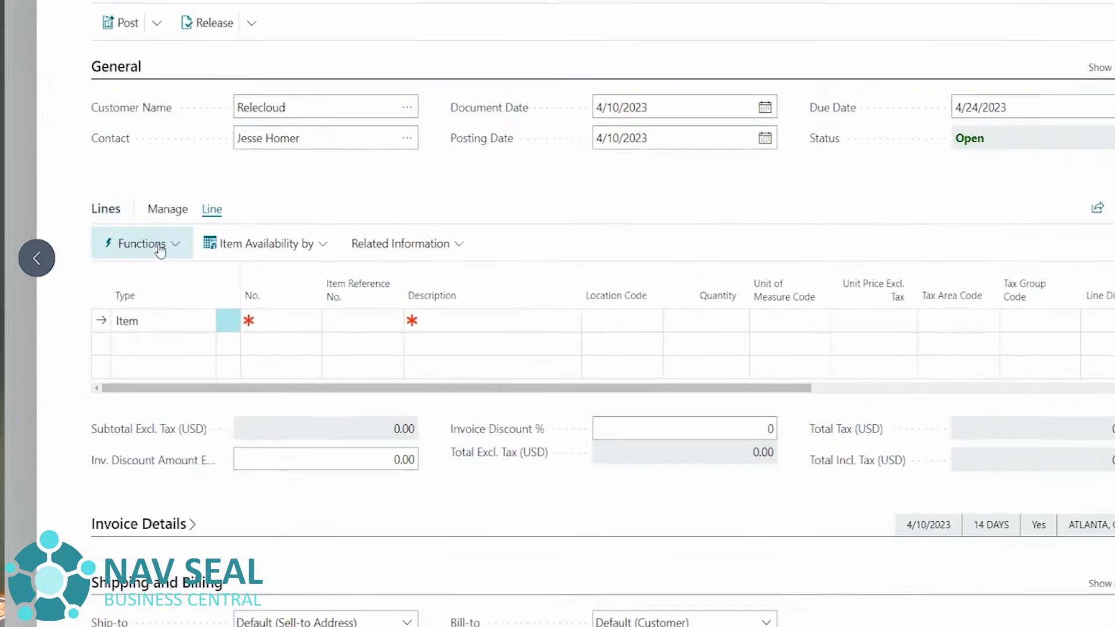
Use Get Shipment Lines to add both posted ATHENS Desk shipment lines to the Relecloud invoice.
click(124, 325)
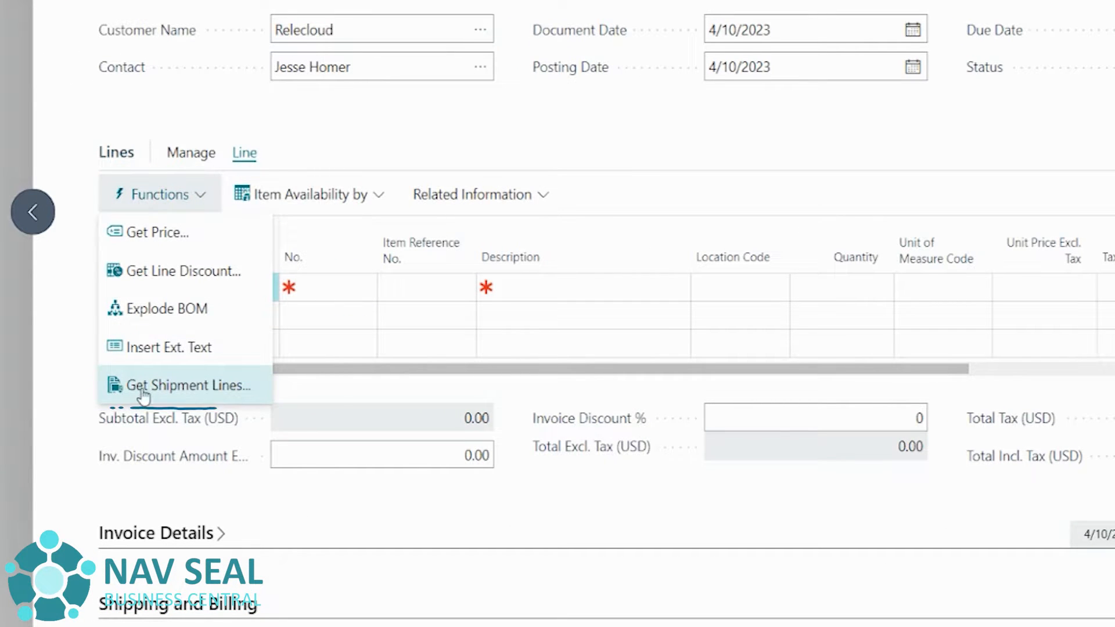
click(215, 395)
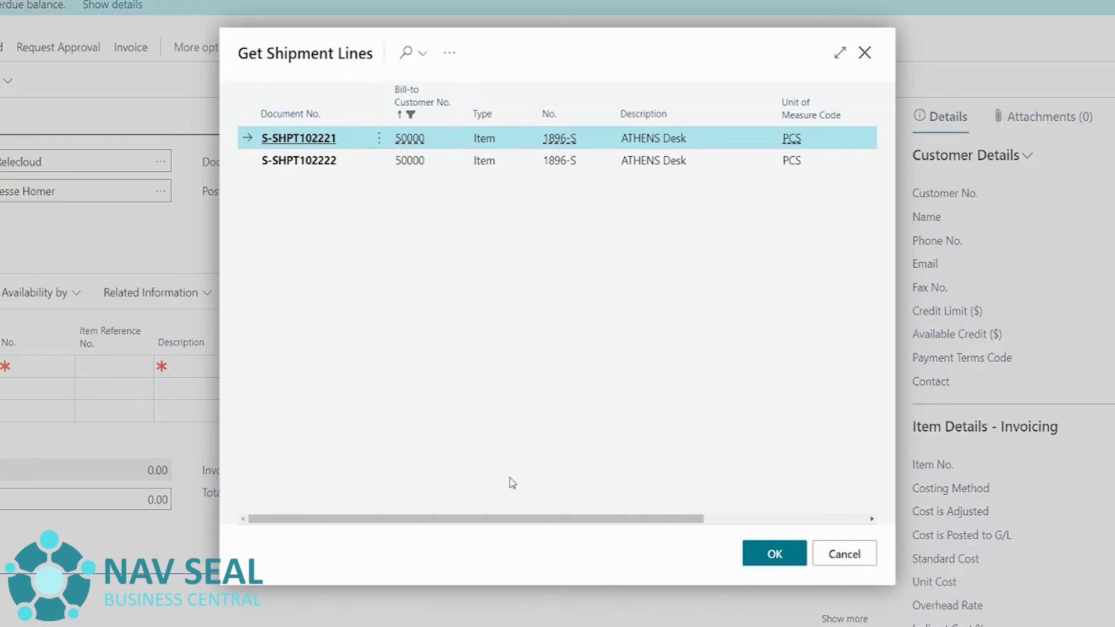
drag(523, 518, 729, 514)
drag(609, 519, 325, 473)
shift+click(354, 166)
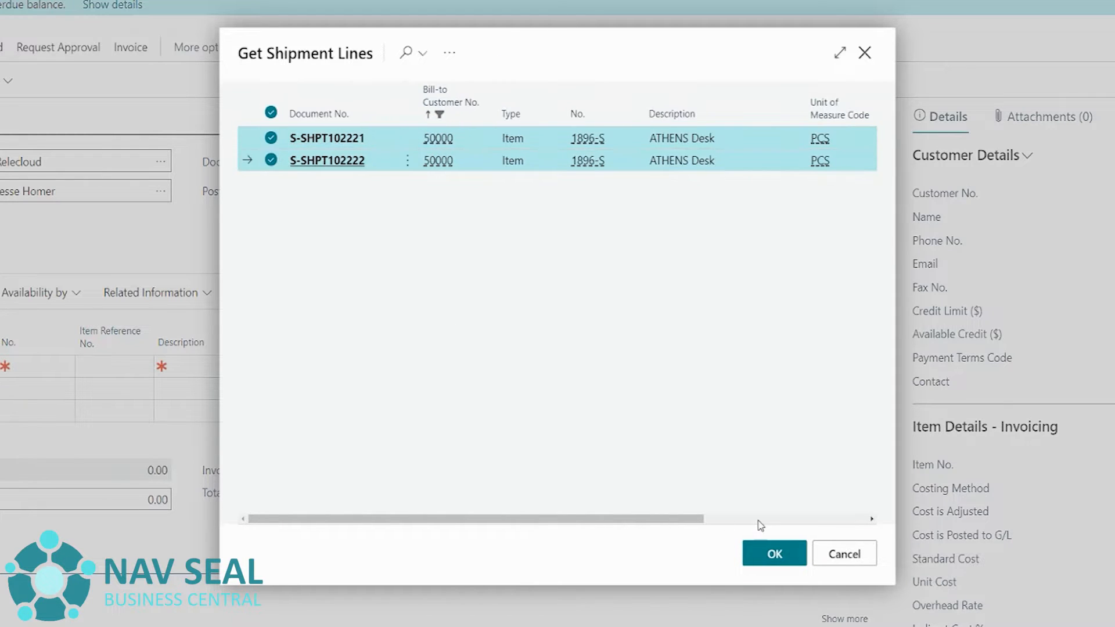
click(776, 558)
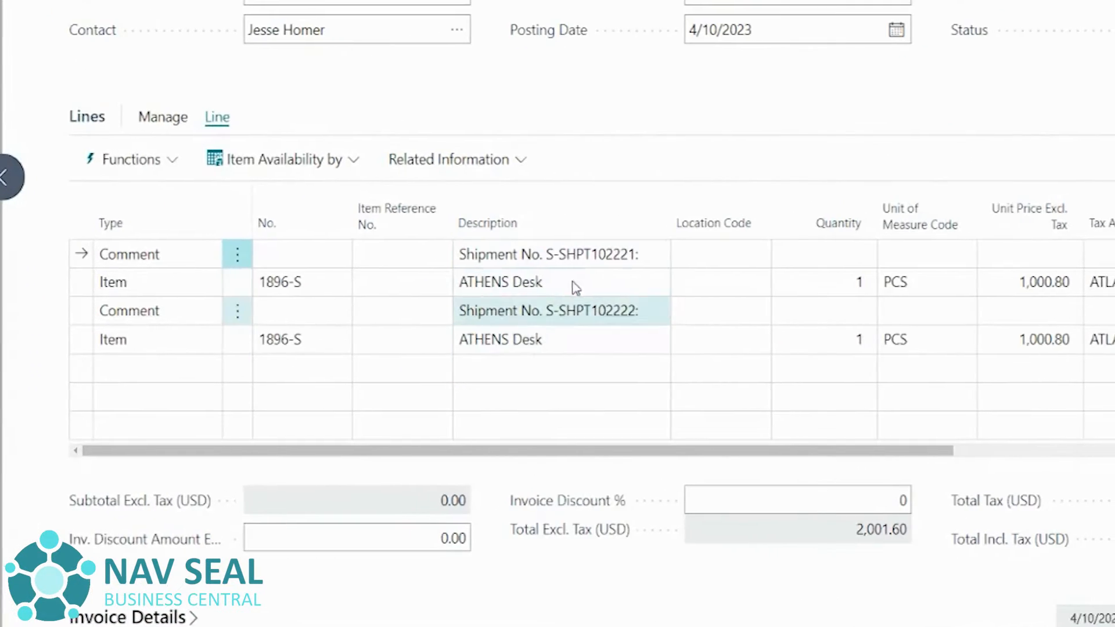
drag(519, 459, 325, 461)
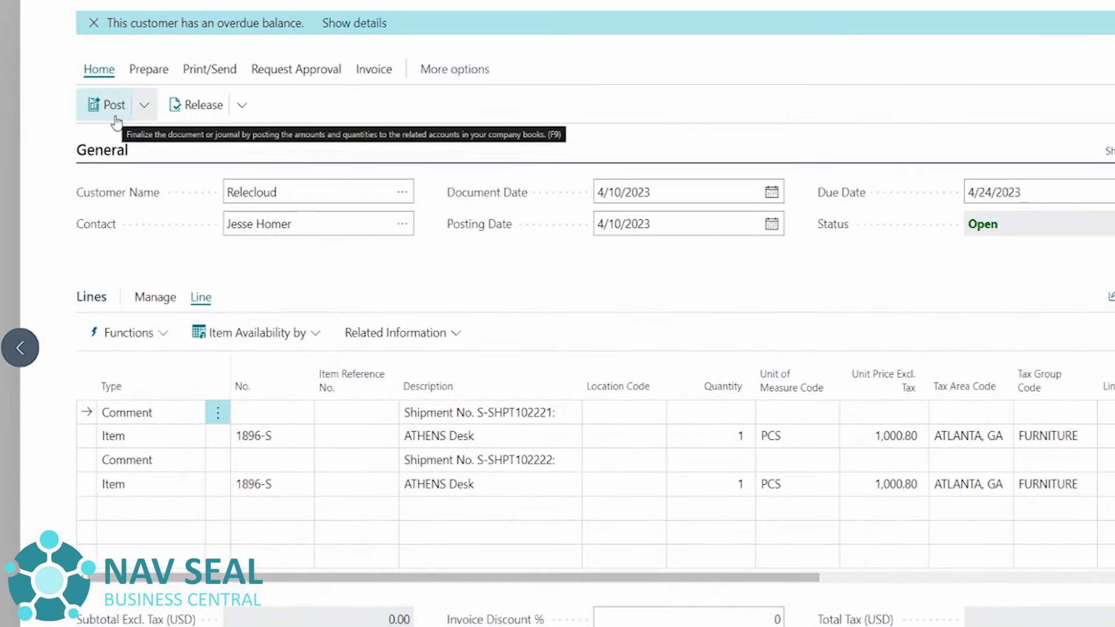
Post the Relecloud sales invoice and open the posted invoice.
click(145, 106)
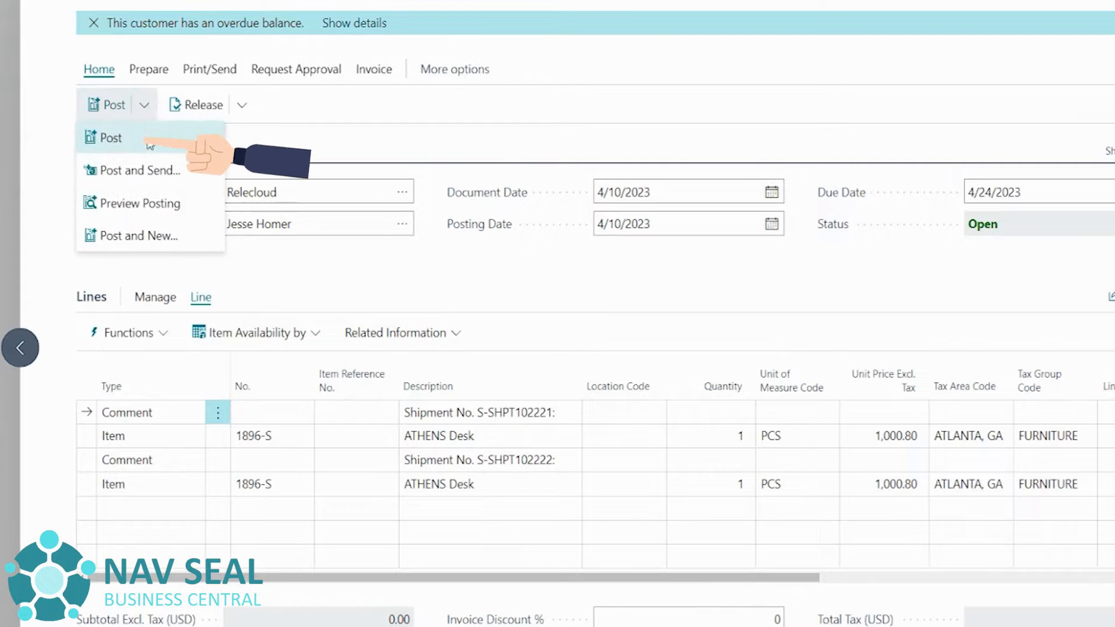
click(110, 137)
click(820, 379)
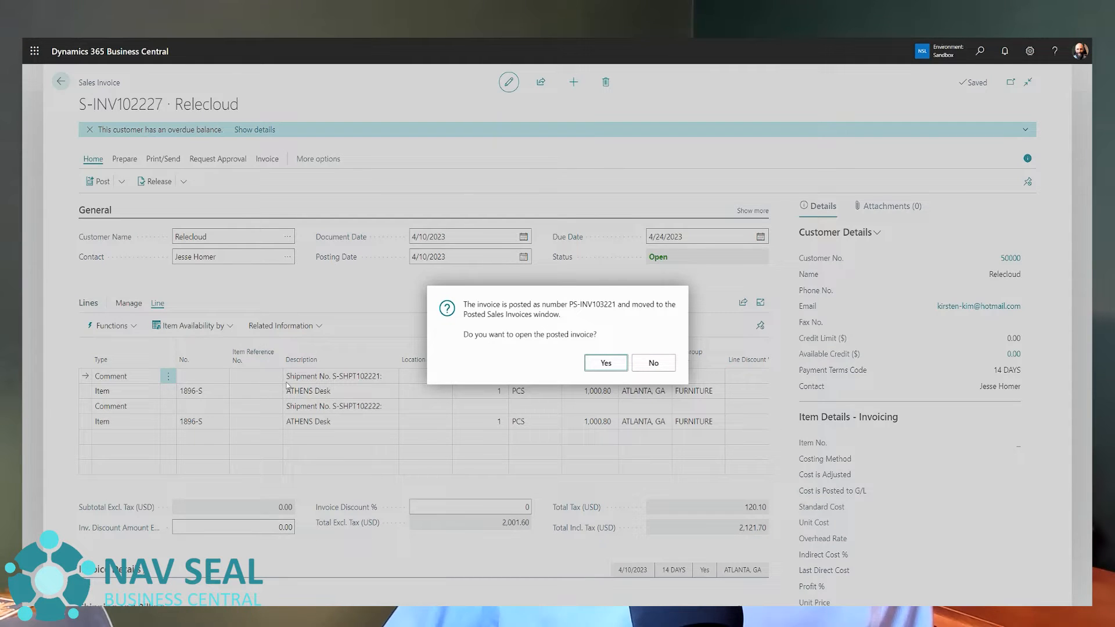
key(Return)
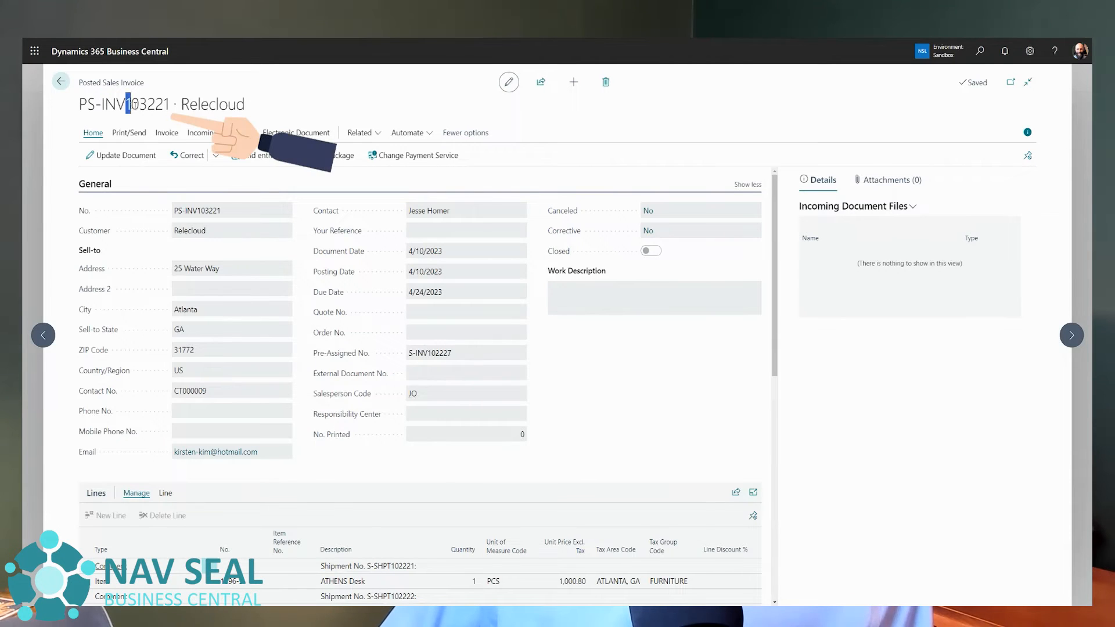
Review the posted invoice's number and its item lines with their shipment references and amounts.
drag(166, 104, 171, 105)
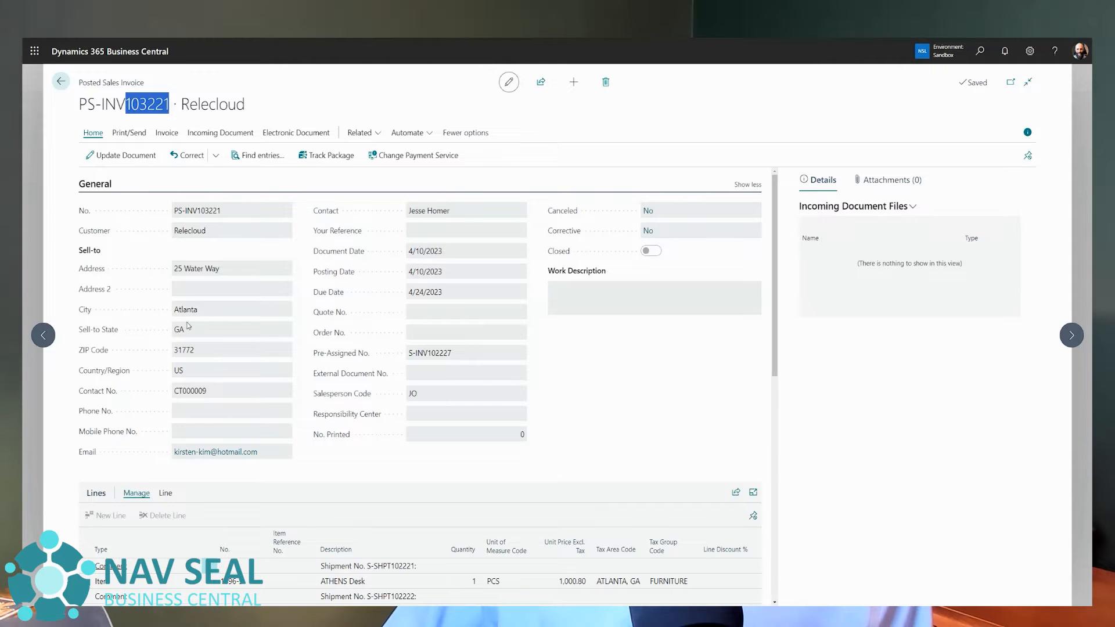
scroll(327, 255, down, 3)
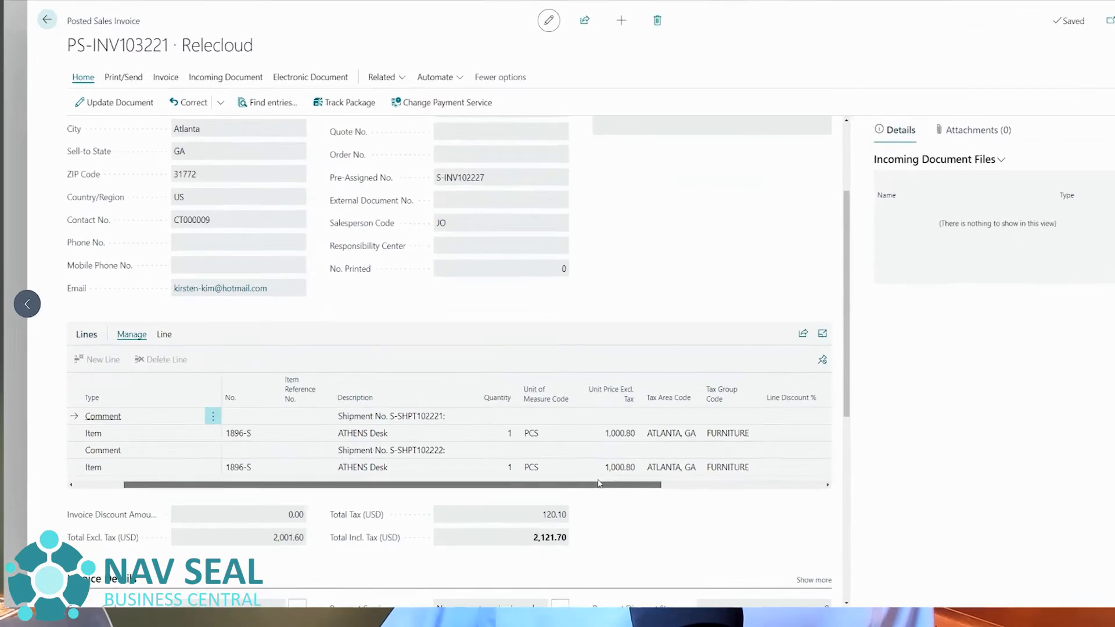
drag(599, 483, 259, 485)
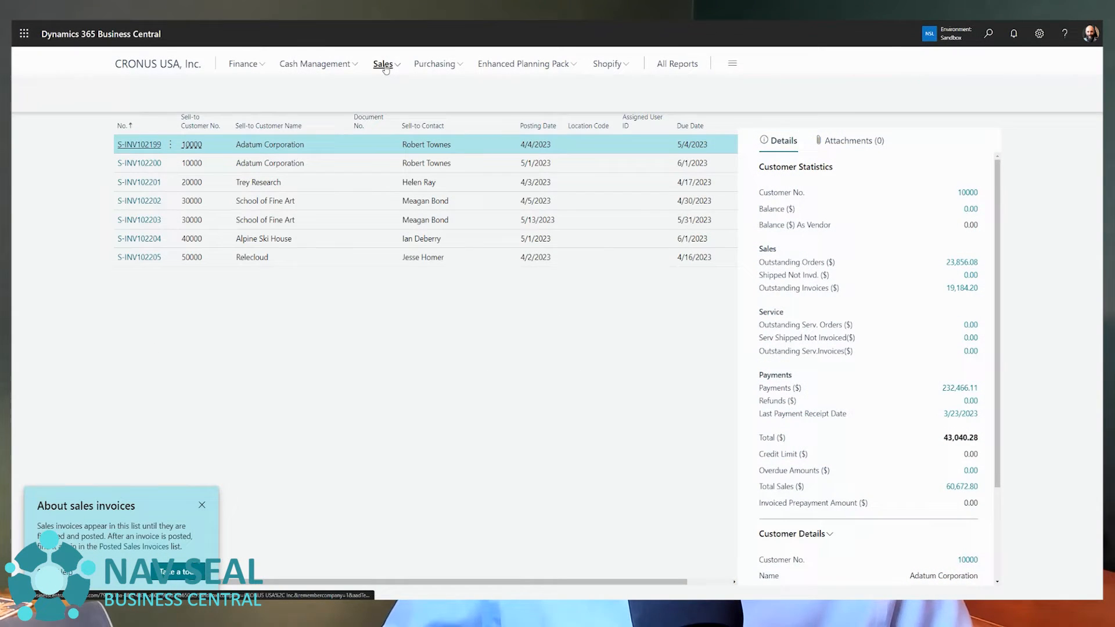
Open the first released Relecloud order in the sales orders and examine the shipped and invoiced quantities on its lines.
click(383, 64)
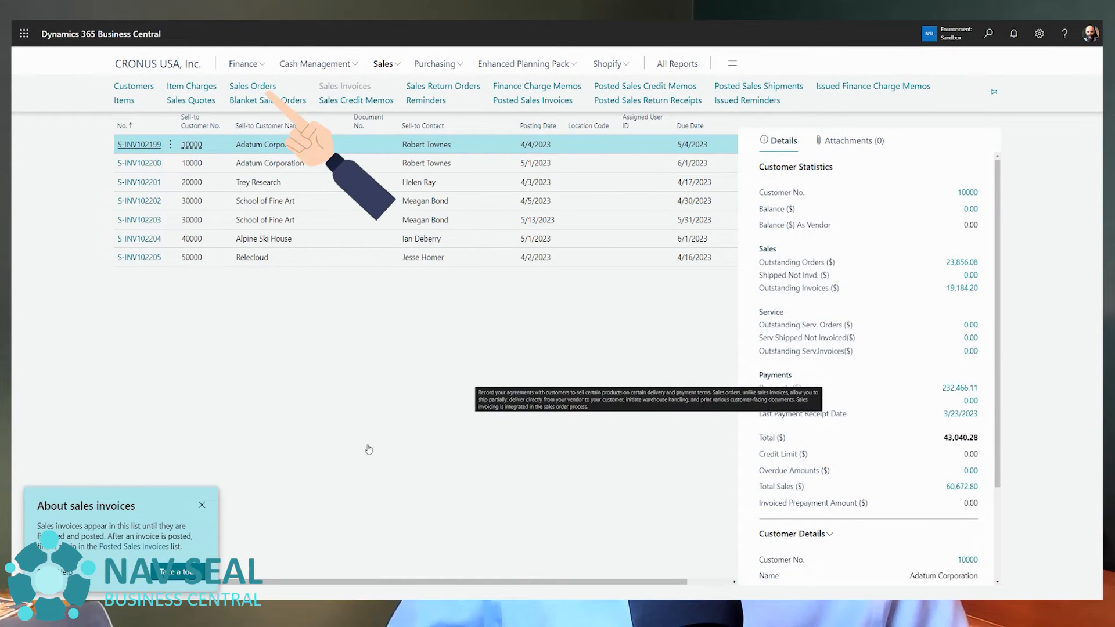
click(252, 86)
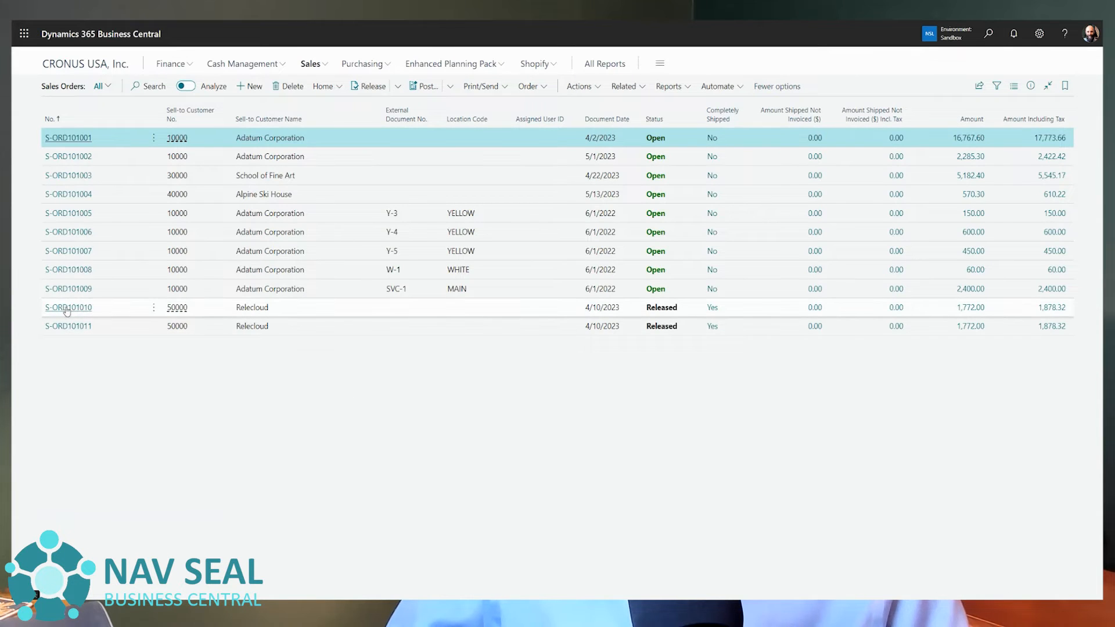
click(110, 308)
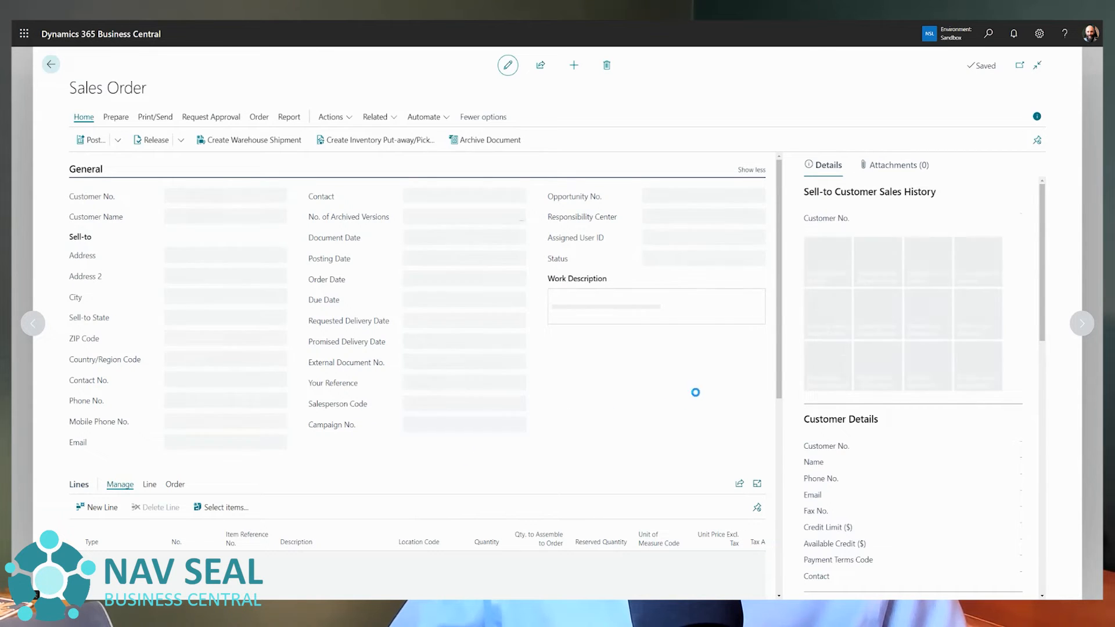
scroll(404, 487, down, 2)
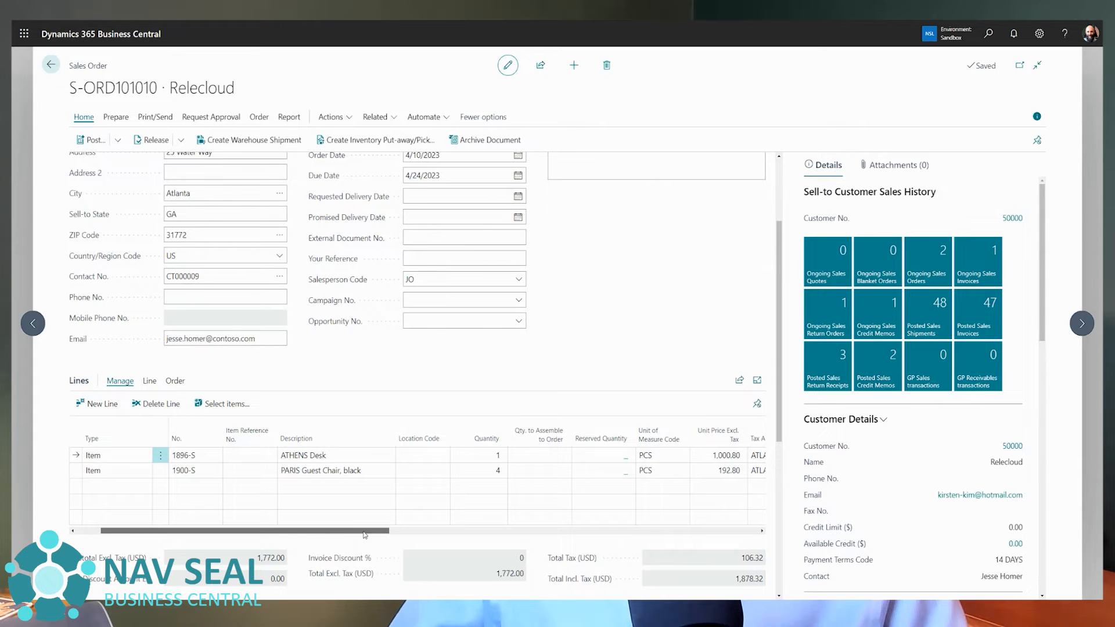
drag(365, 534, 541, 522)
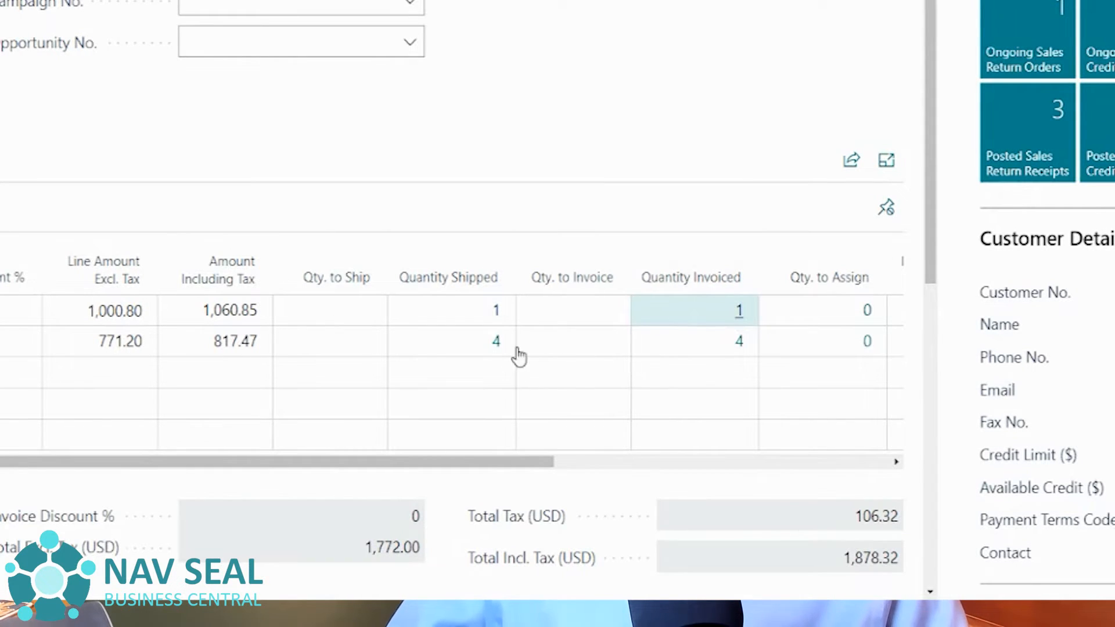
Trace the ATHENS Desk line's invoiced quantity to its posted sales invoice, review that invoice, and return to the order.
click(737, 312)
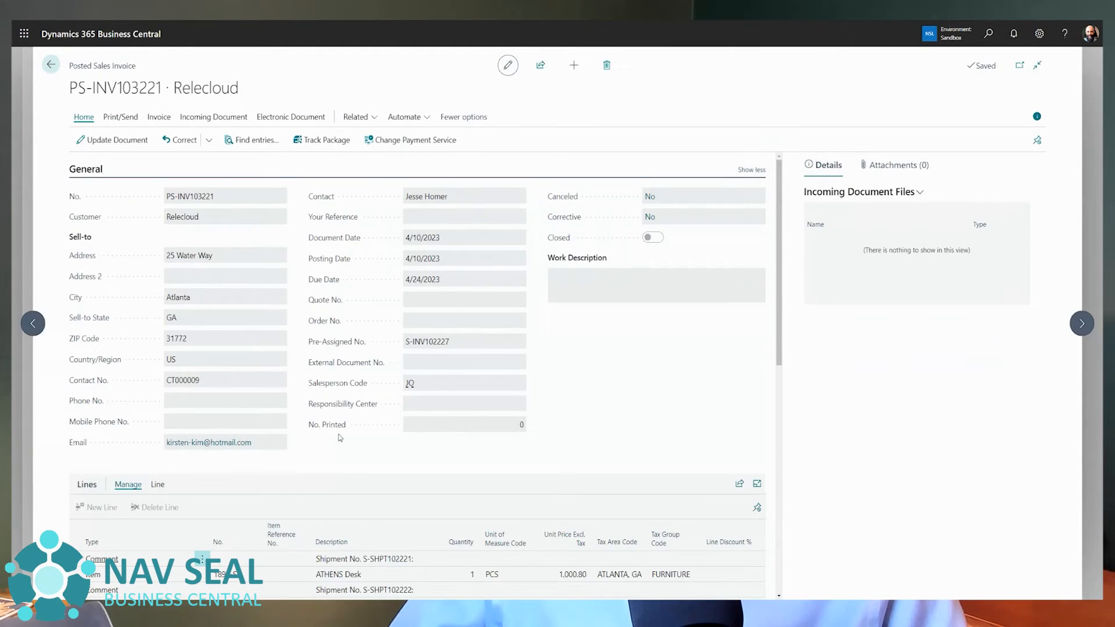
scroll(341, 437, down, 2)
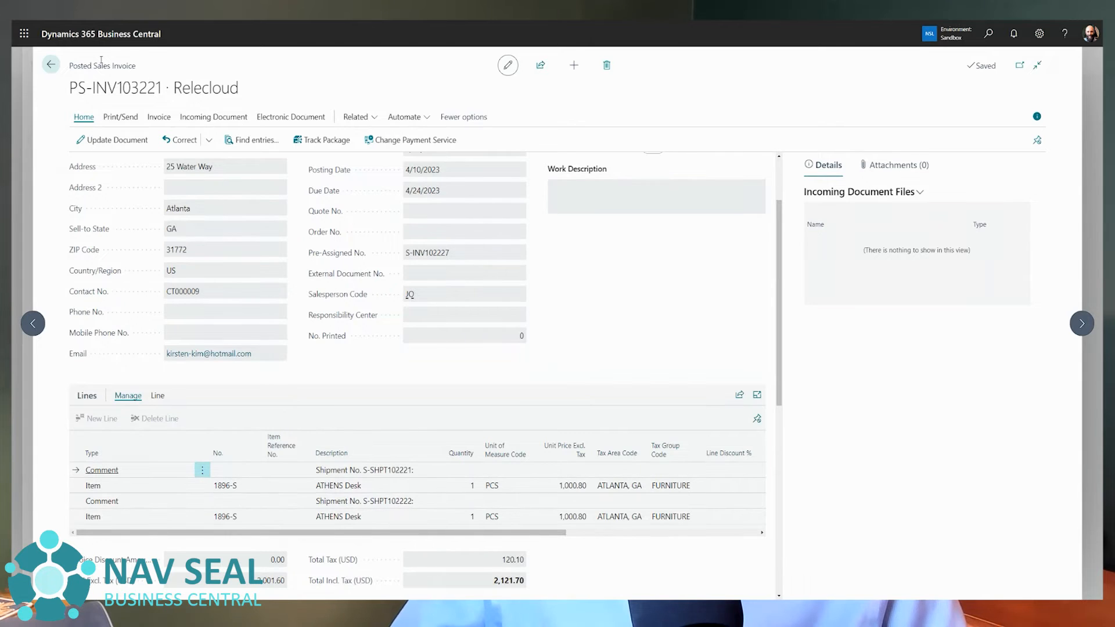
click(50, 67)
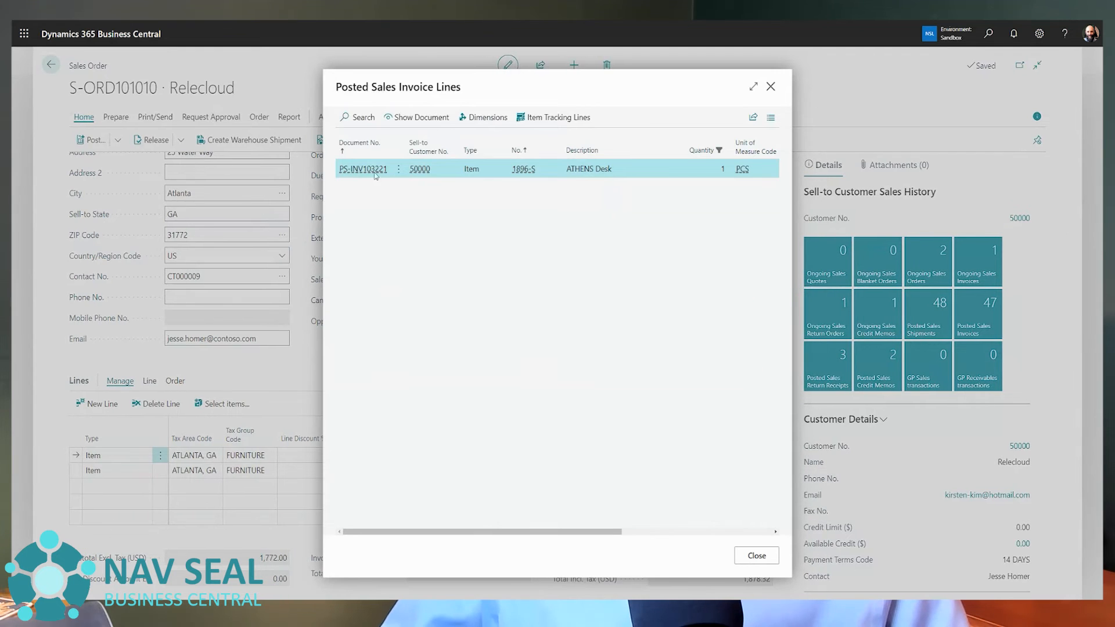
key(Escape)
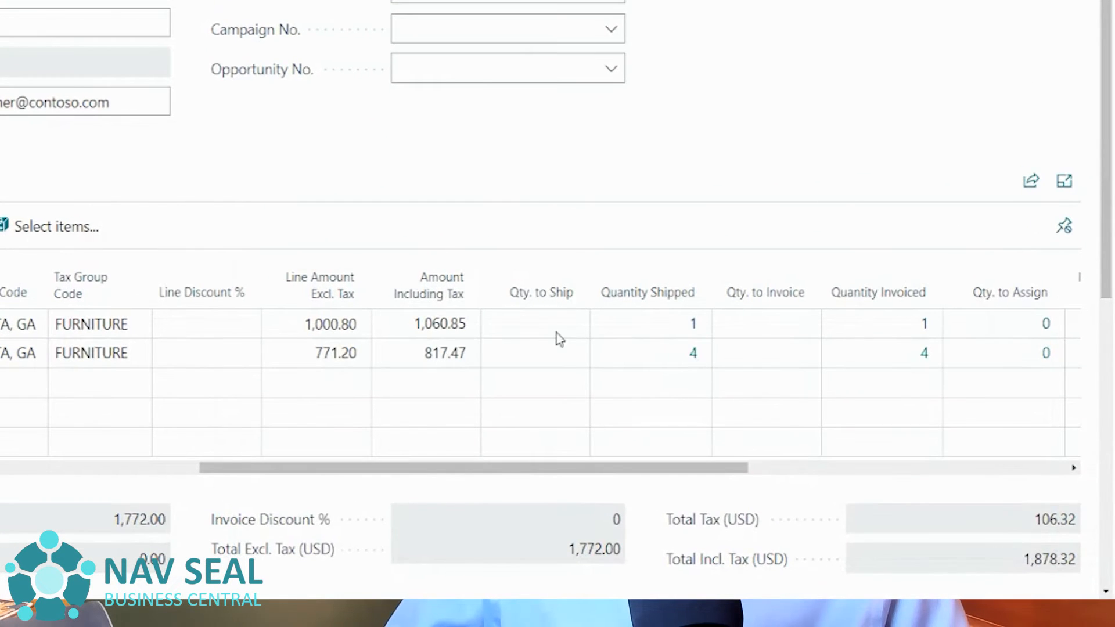
scroll(936, 356, left, 1)
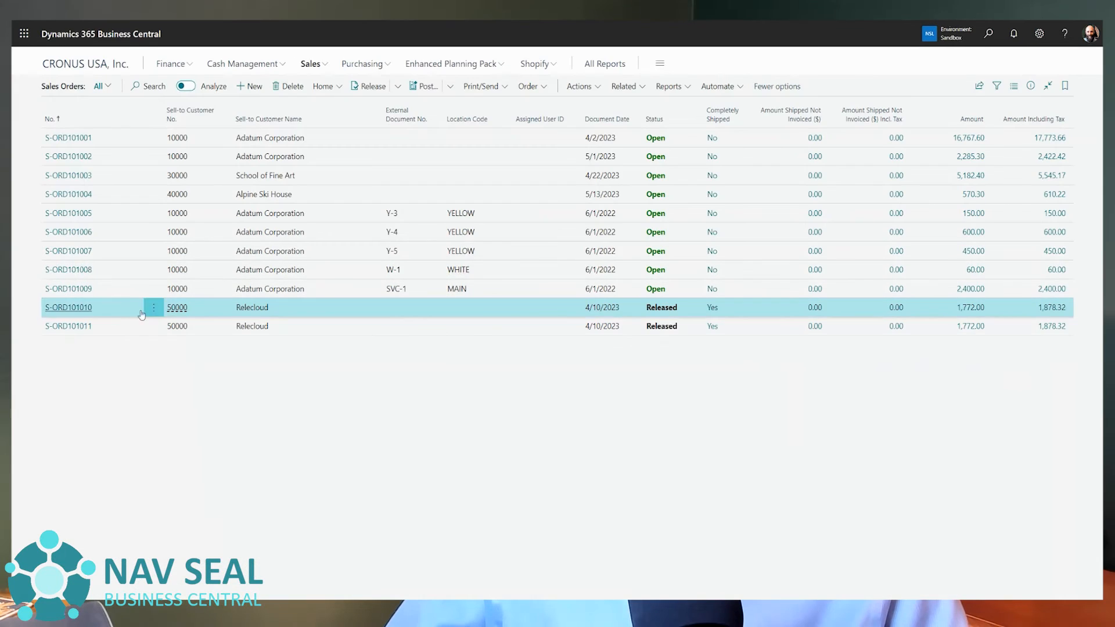
Open the second released Relecloud sales order and check the posted invoice line behind its ATHENS Desk invoiced quantity.
click(145, 325)
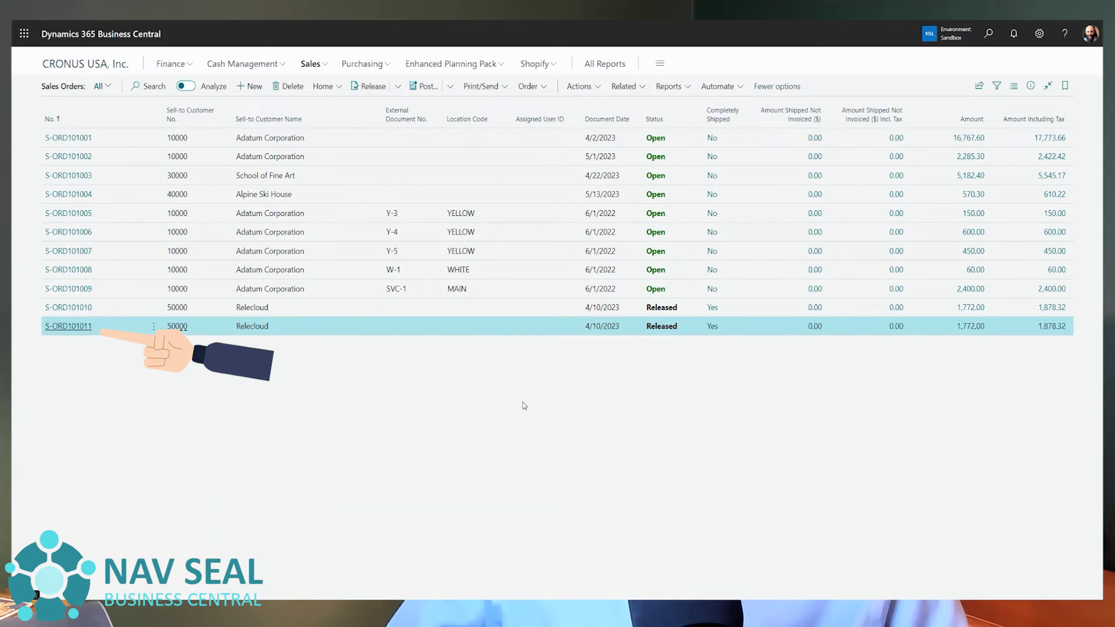
key(Return)
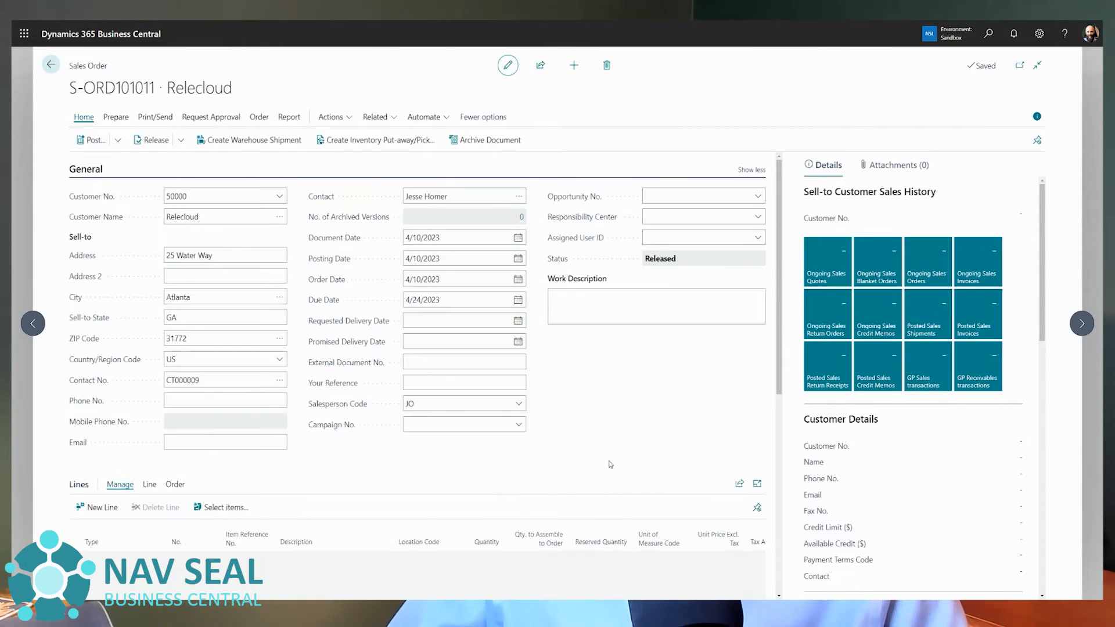
scroll(782, 358, down, 2)
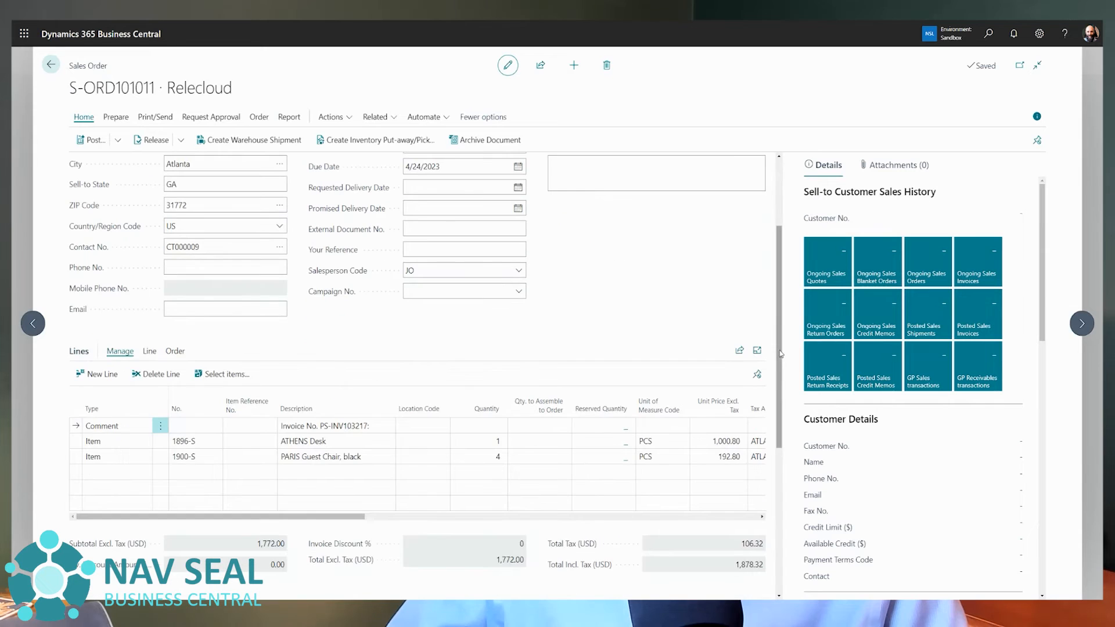
drag(389, 521, 547, 522)
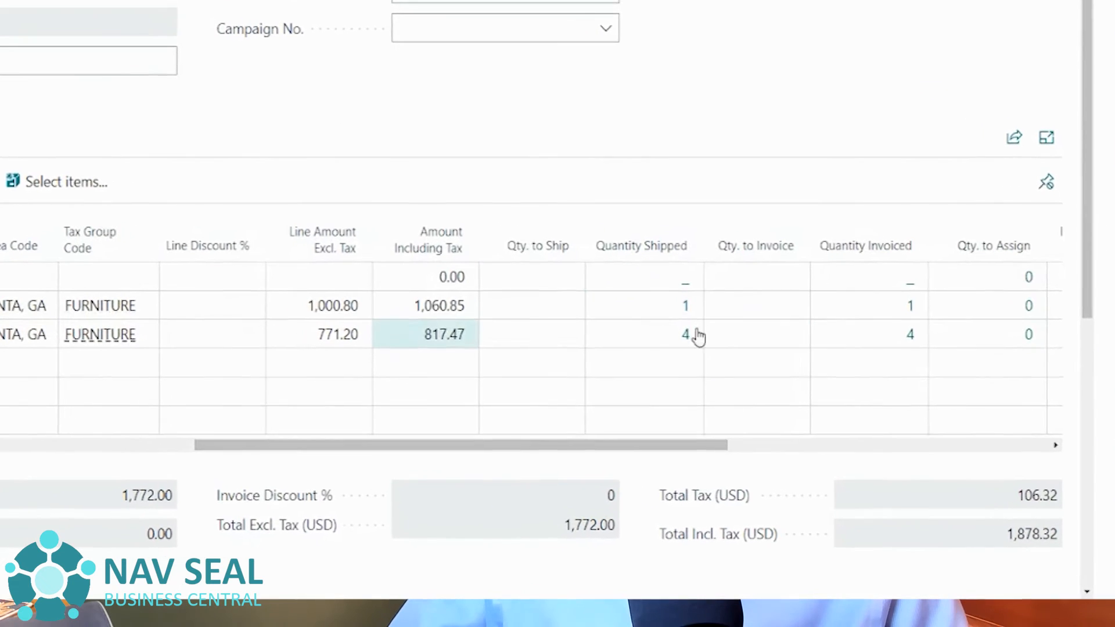
click(556, 340)
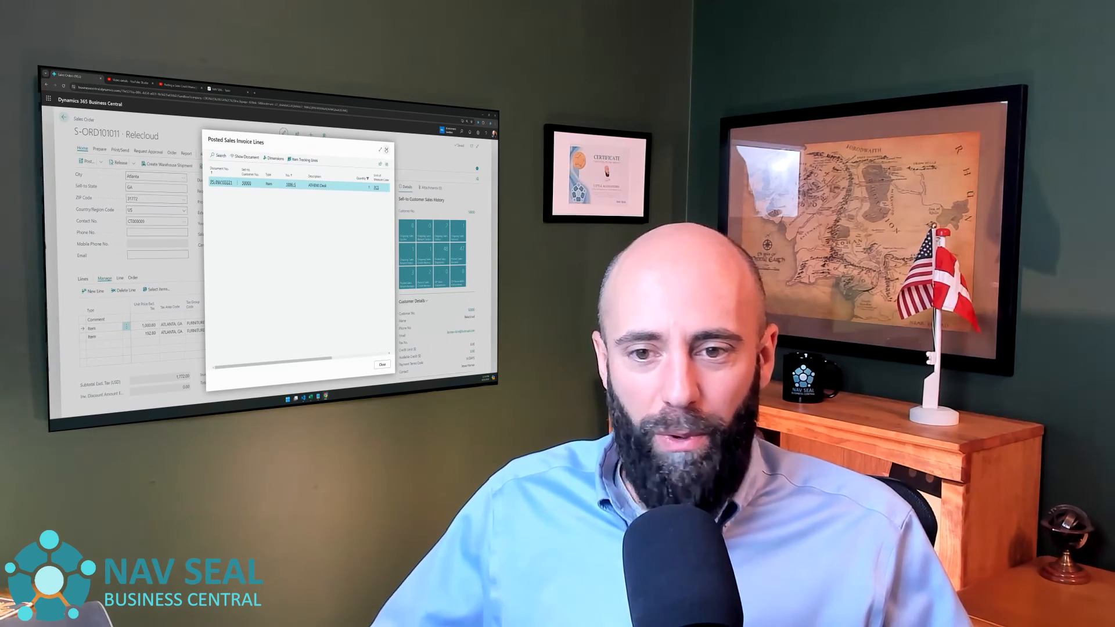
click(128, 177)
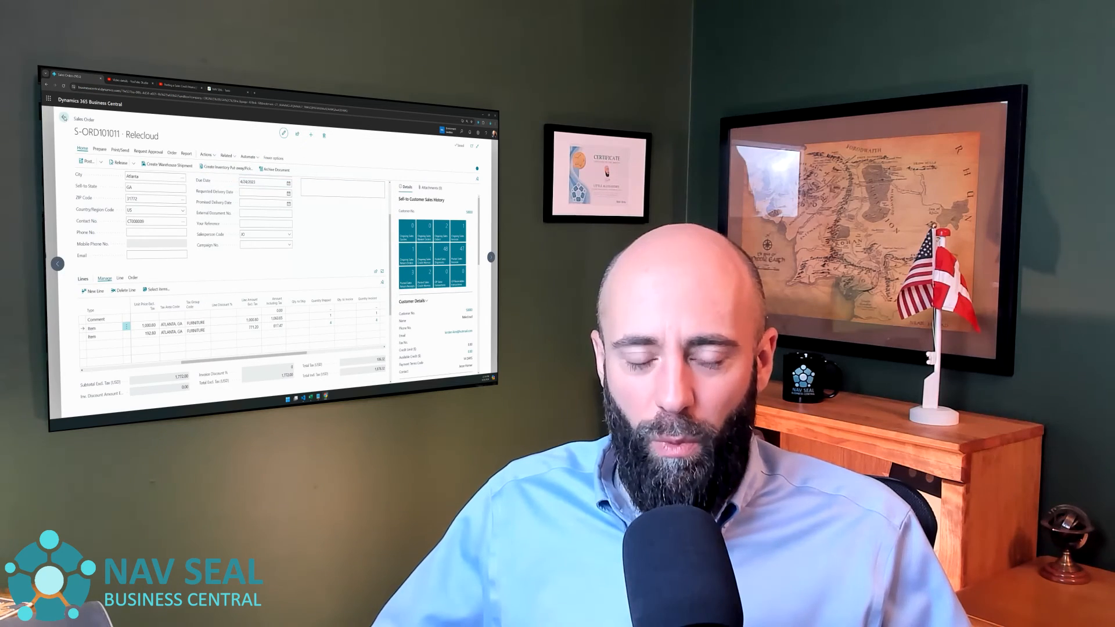